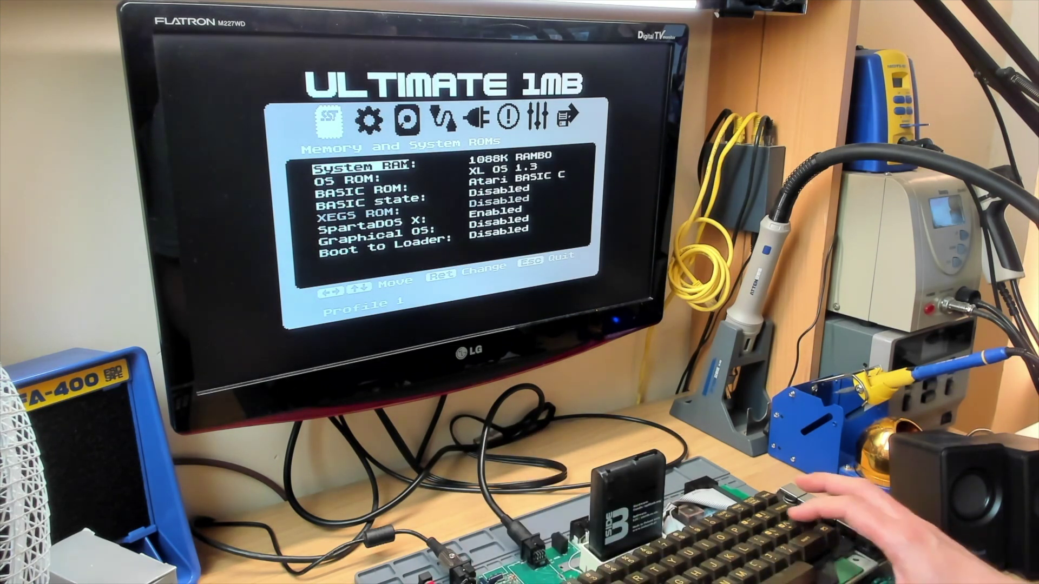
Review the System ROM and System RAM settings, then exit setup to boot SpartaDOS X.
key(Down)
key(Down)
key(Up)
key(Up)
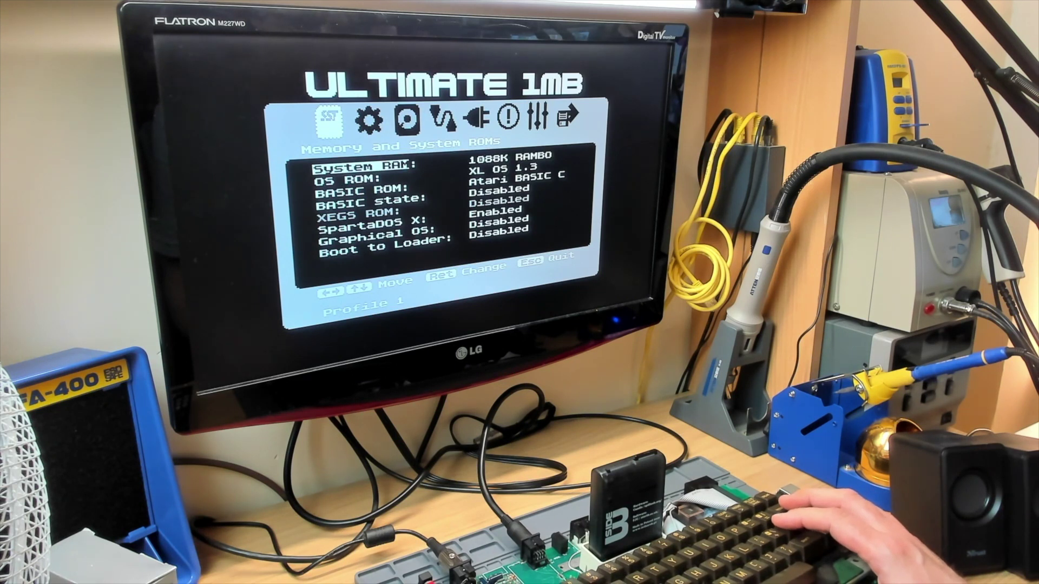
key(Escape)
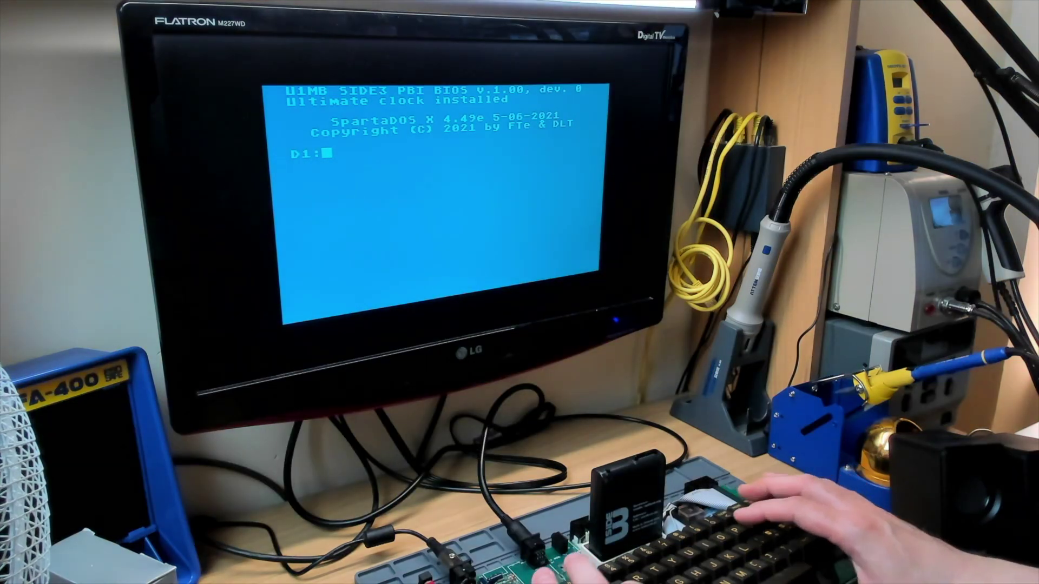
text(DIR)
List drive D1's files and launch the UFLASH.XEX flash utility.
key(Return)
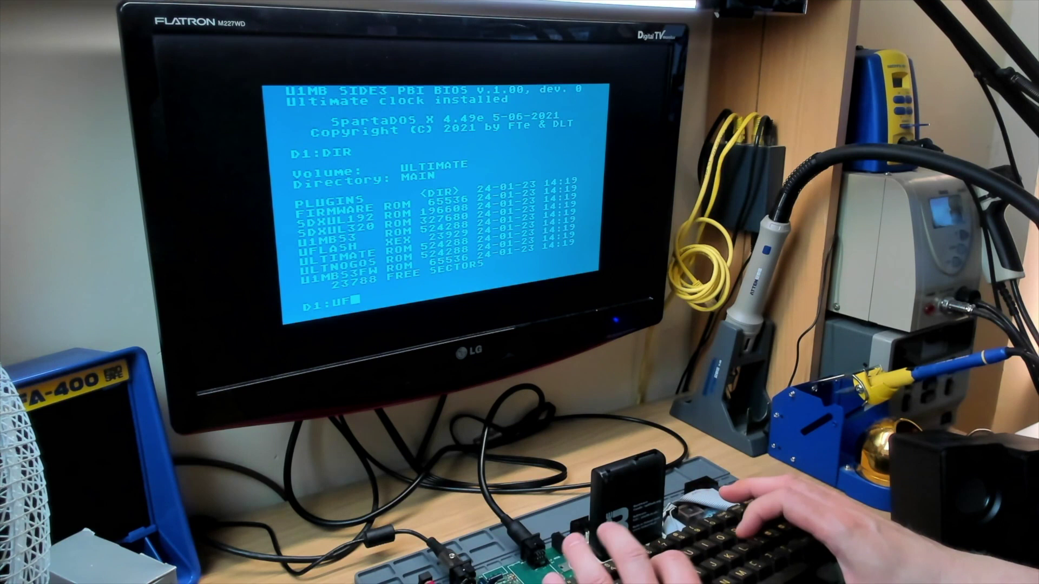
text(UFLASH)
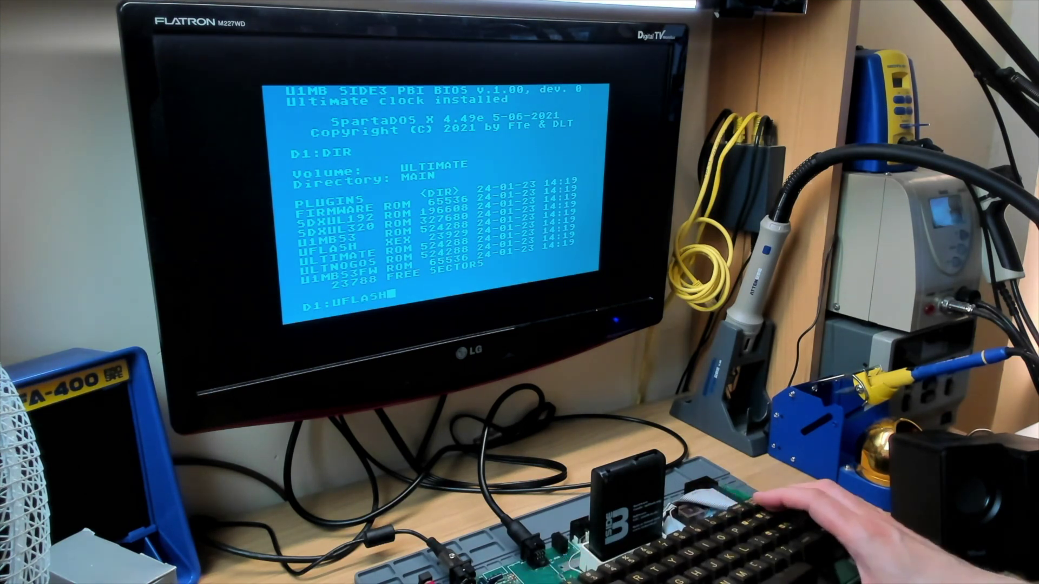
key(Return)
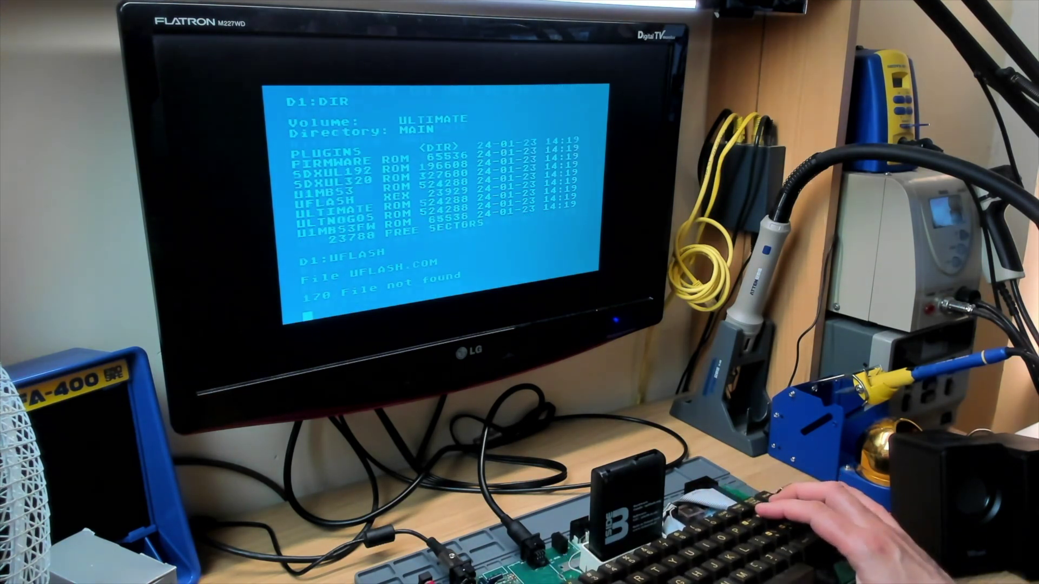
text(UFLASH.XEX)
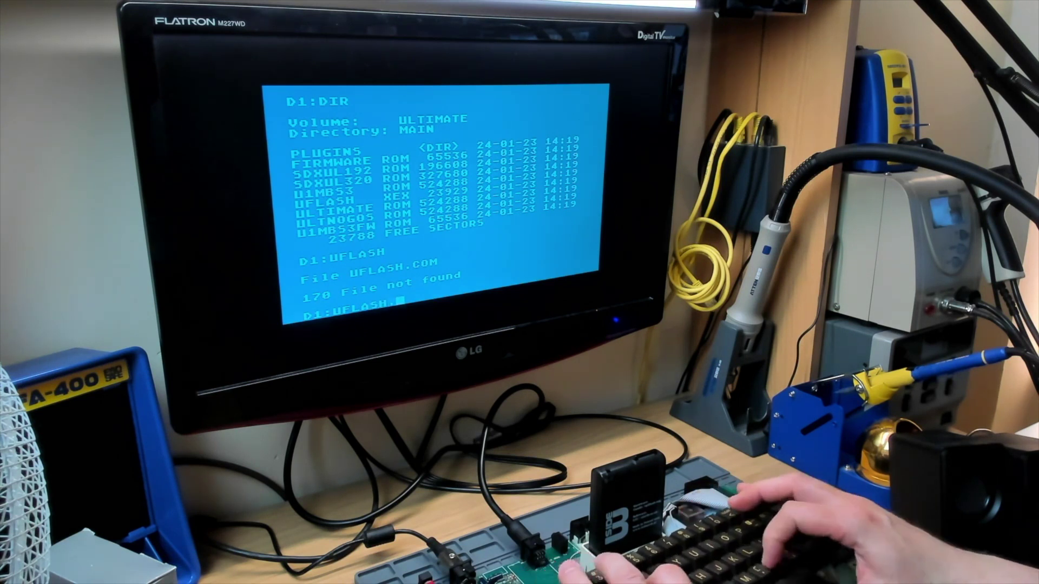
key(Return)
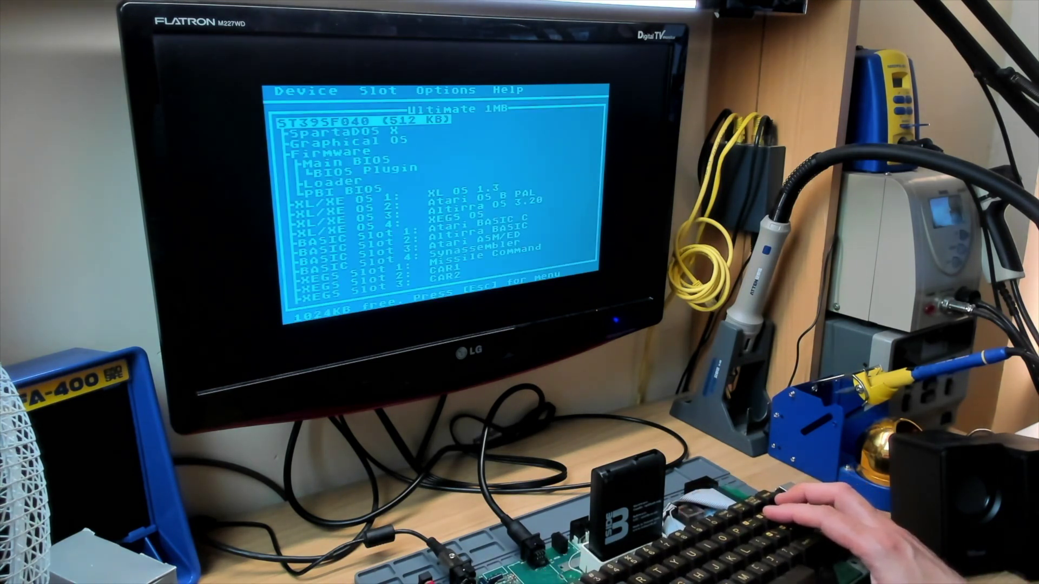
Flash the whole ST39SF040 chip with U1MB53.ROM and acknowledge the success message.
key(Up)
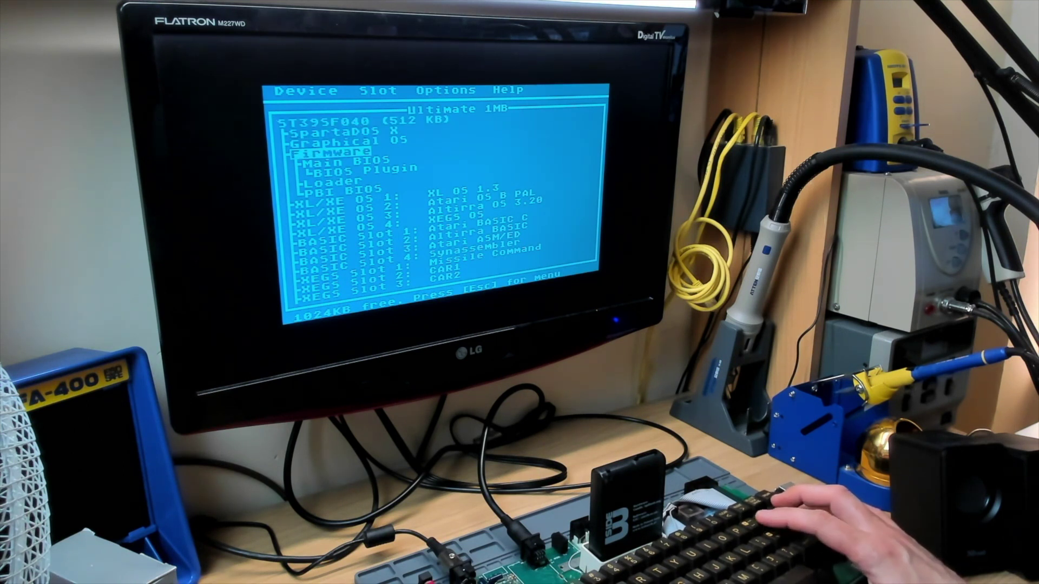
key(Up)
key(Return)
key(Return)
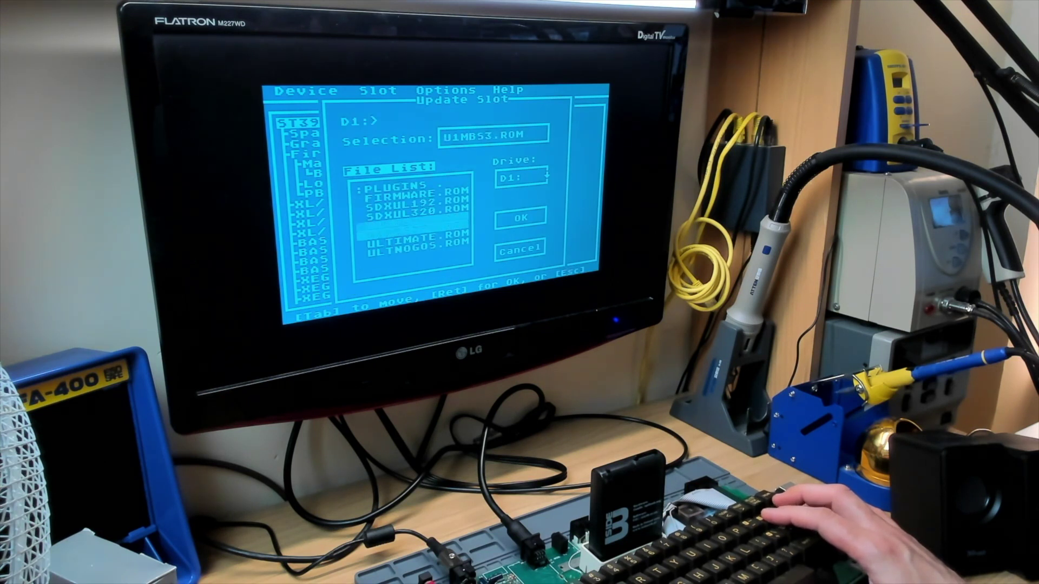
key(Return)
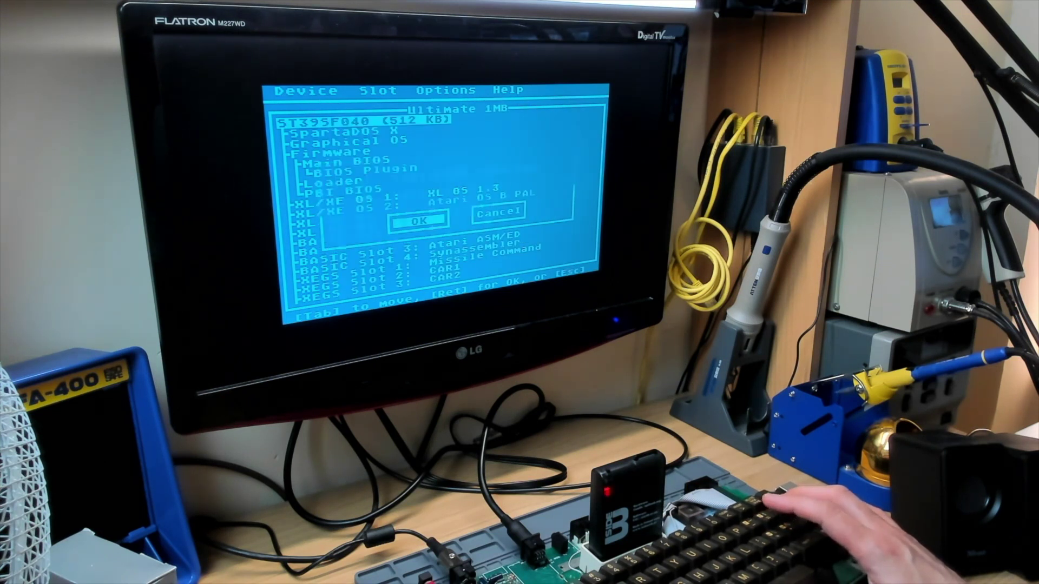
key(Return)
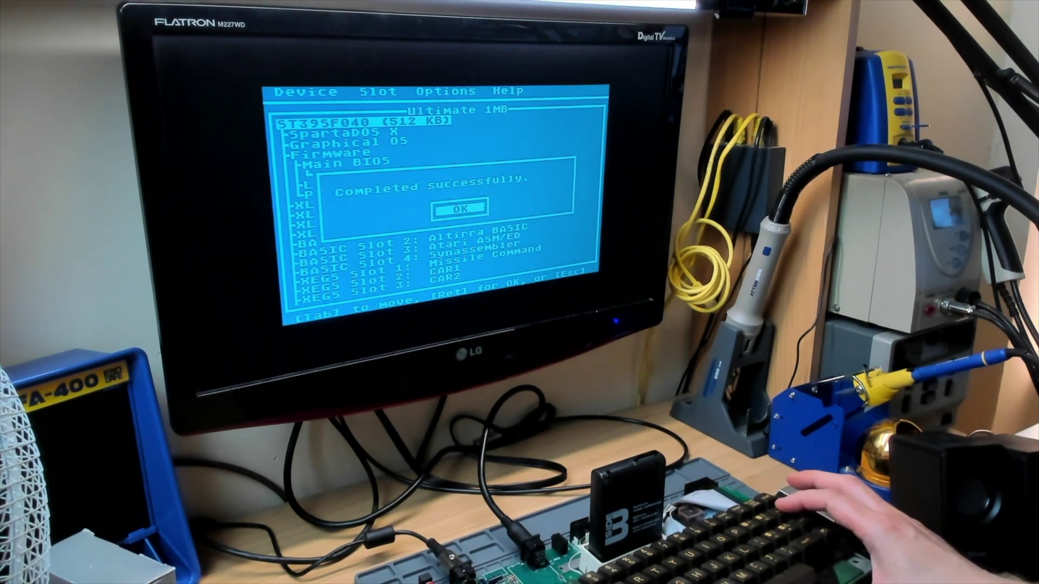
key(Return)
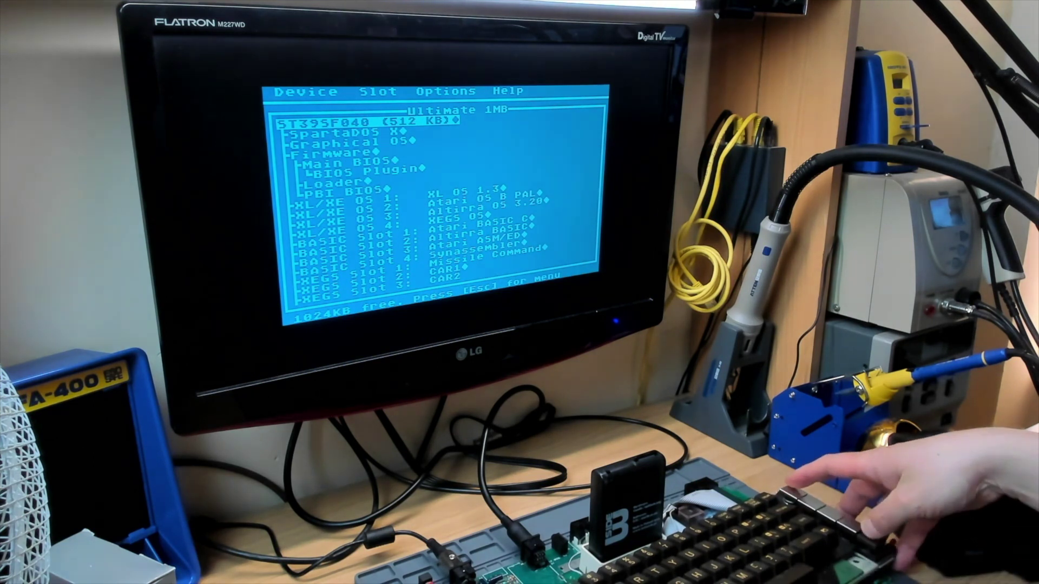
Reboot into setup and page through PBI BIOS and System Information, confirming BIOS version 4.20.
key(Help)
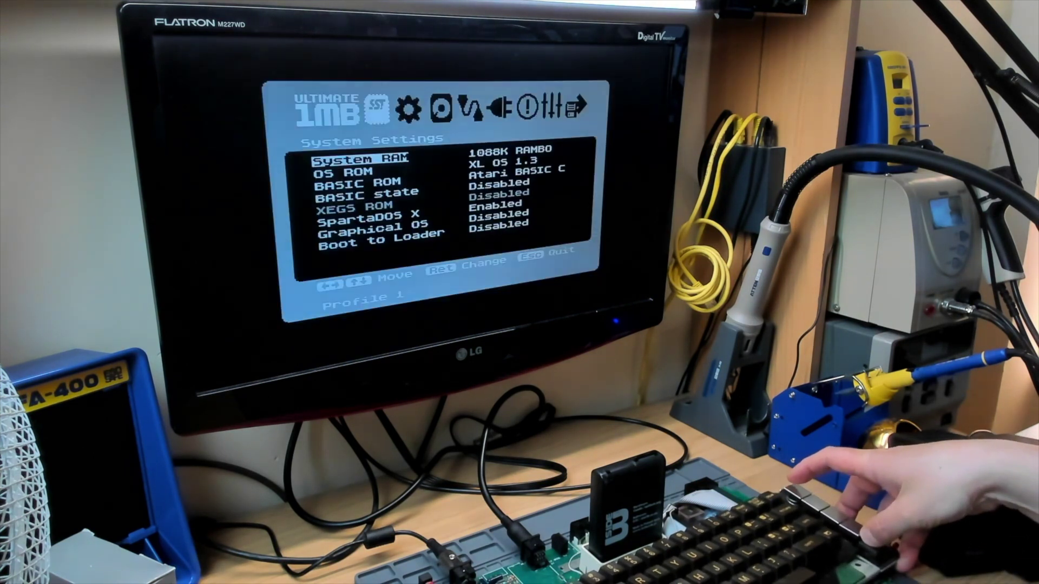
key(Right)
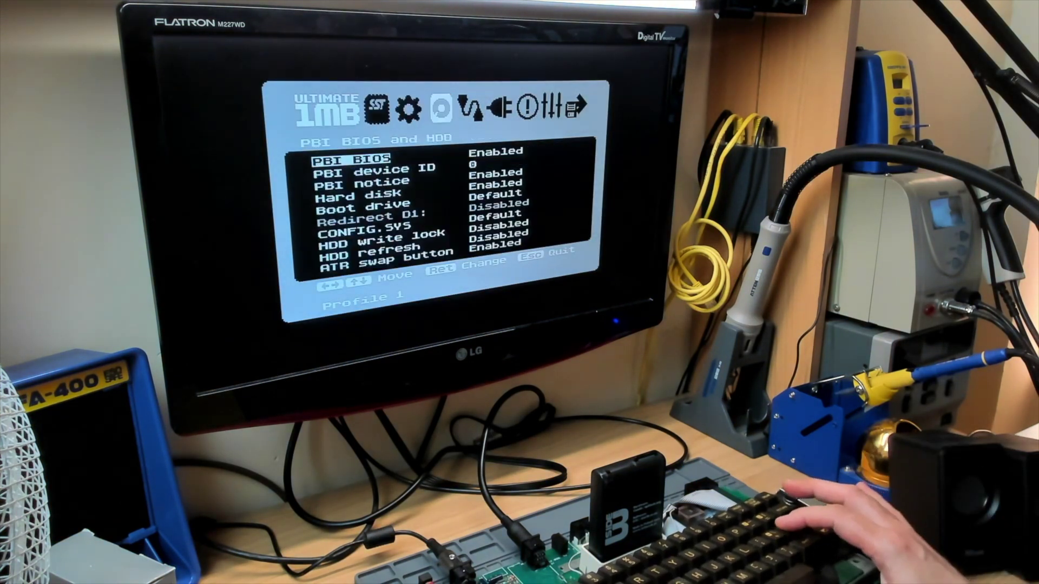
key(Right)
key(Right)
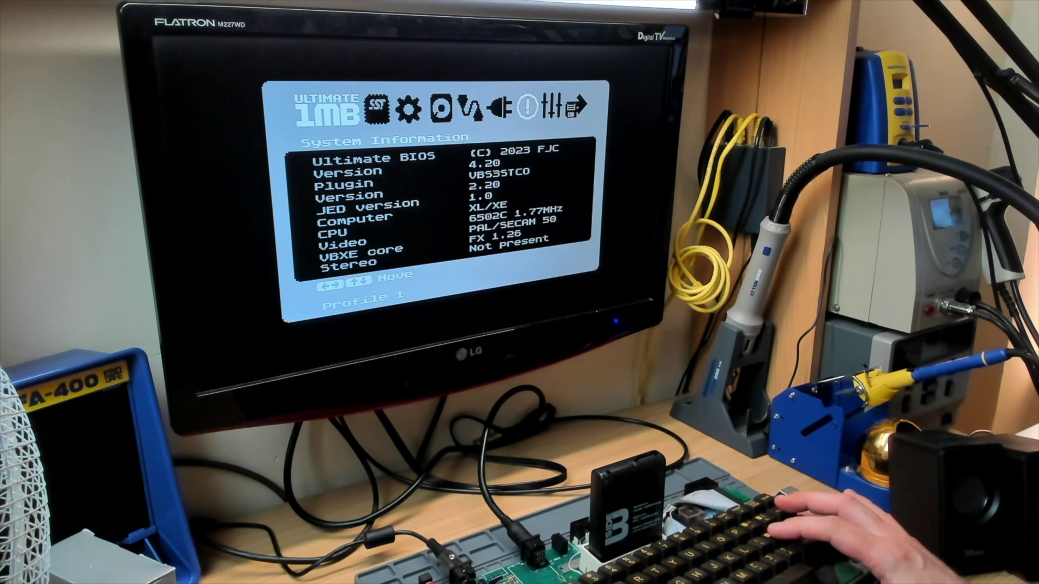
key(Left)
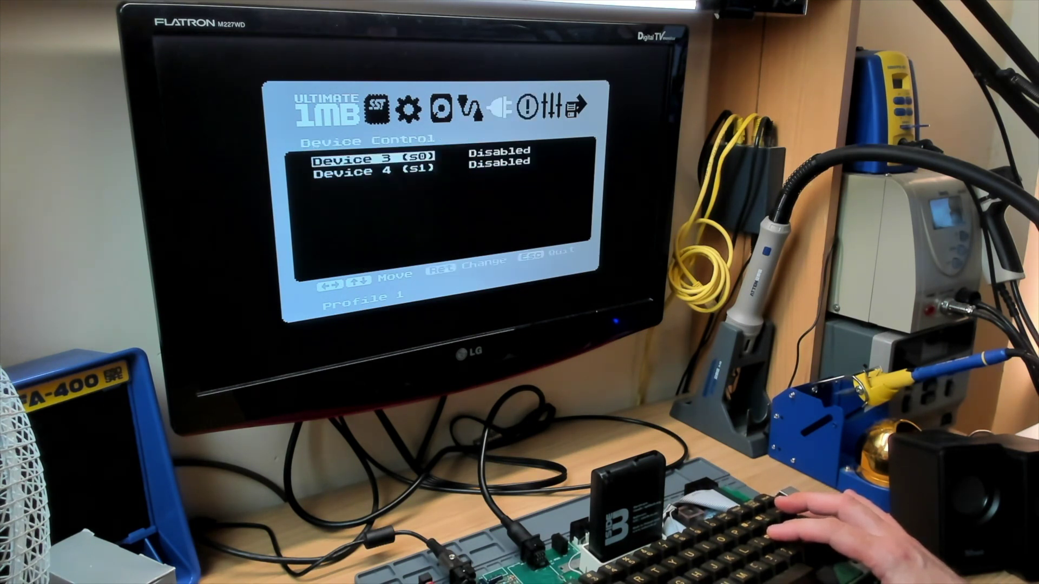
key(Left)
key(Left)
key(Left)
key(Left)
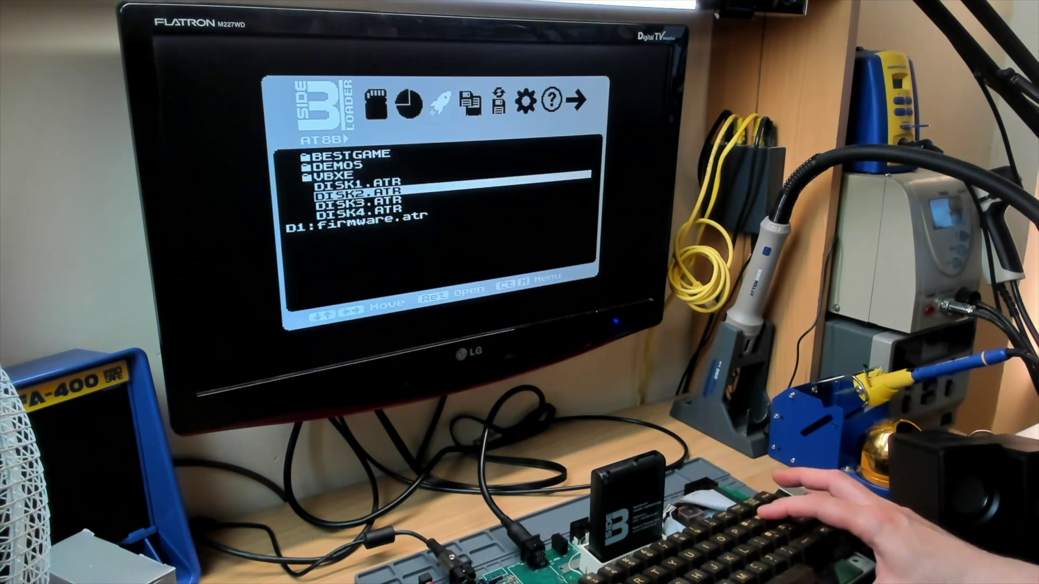
key(Down)
key(Down)
key(Down)
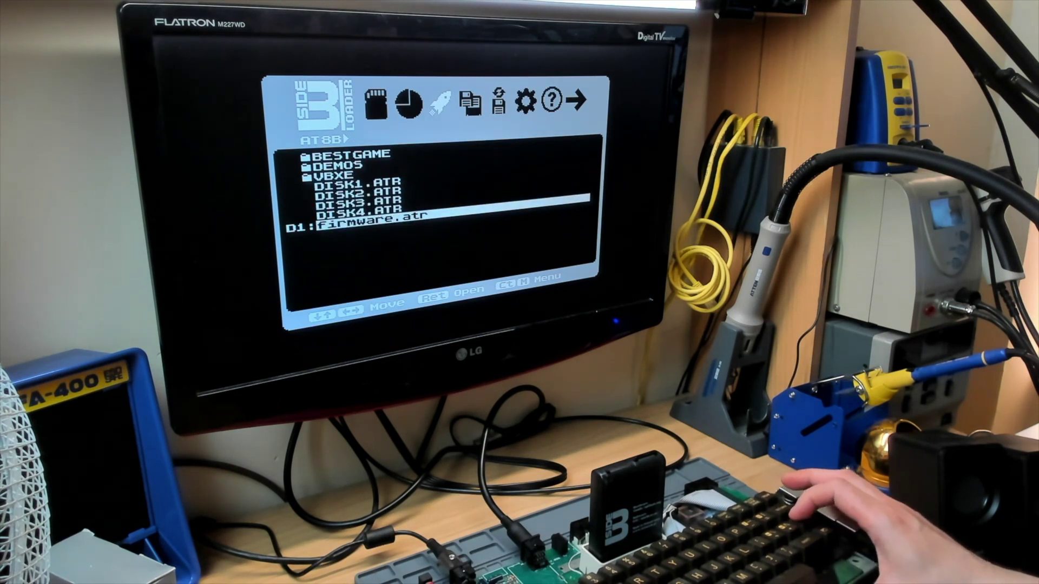
Unmount firmware.atr from the D1 entry in the loader's mounted-drives list.
key(Return)
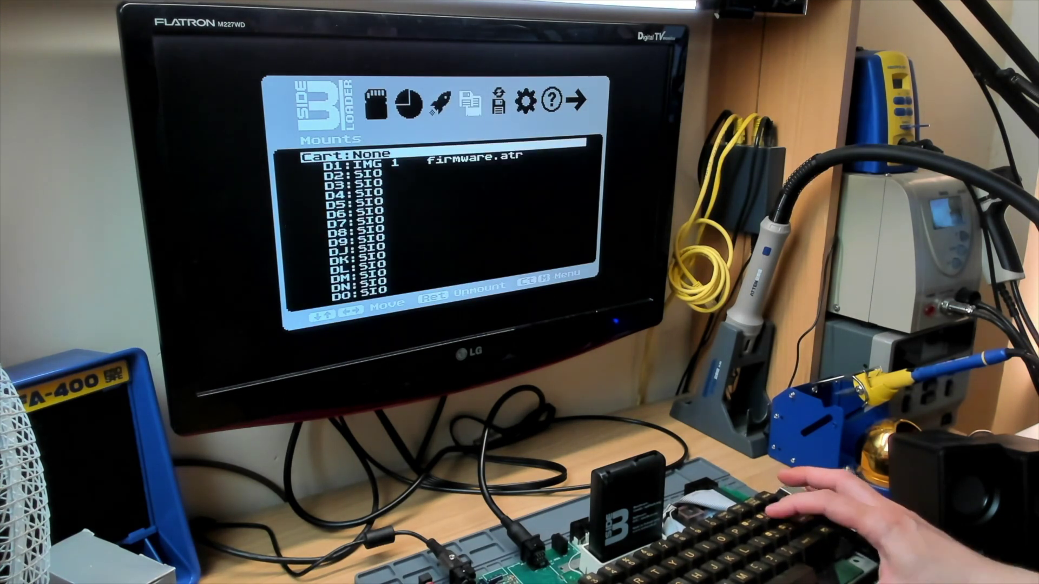
key(Down)
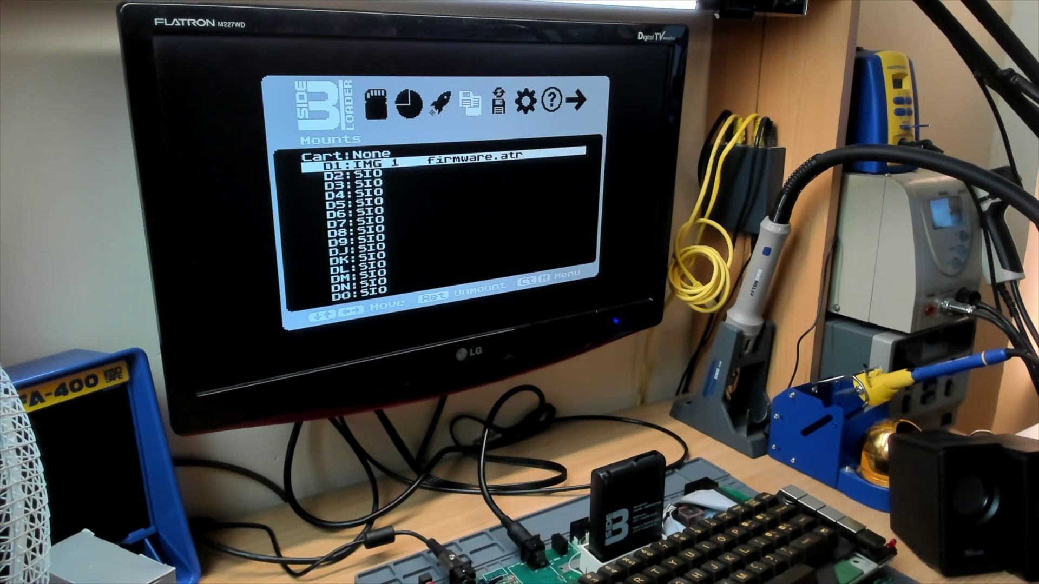
key(Delete)
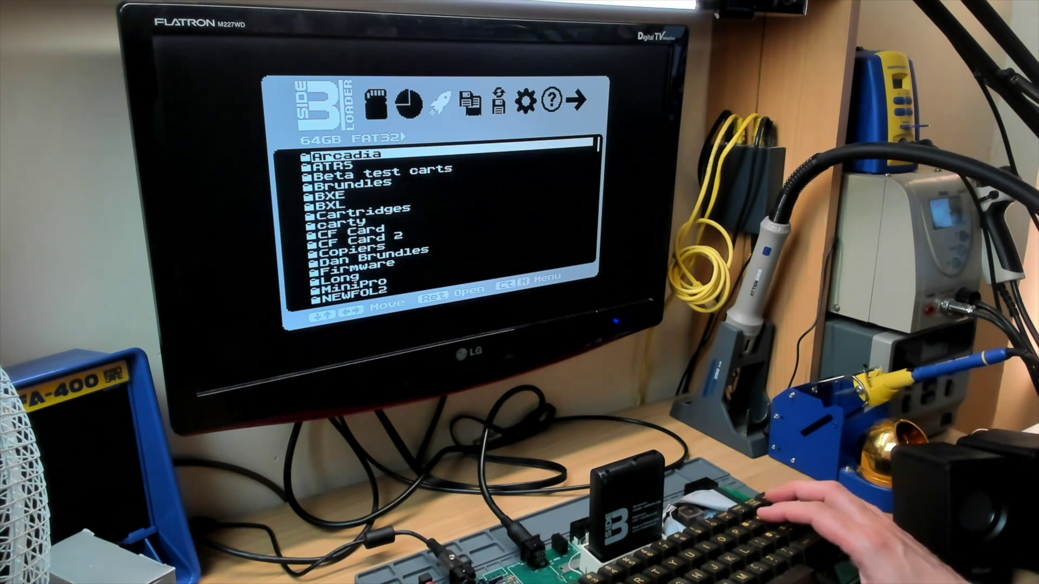
text(c)
key(Return)
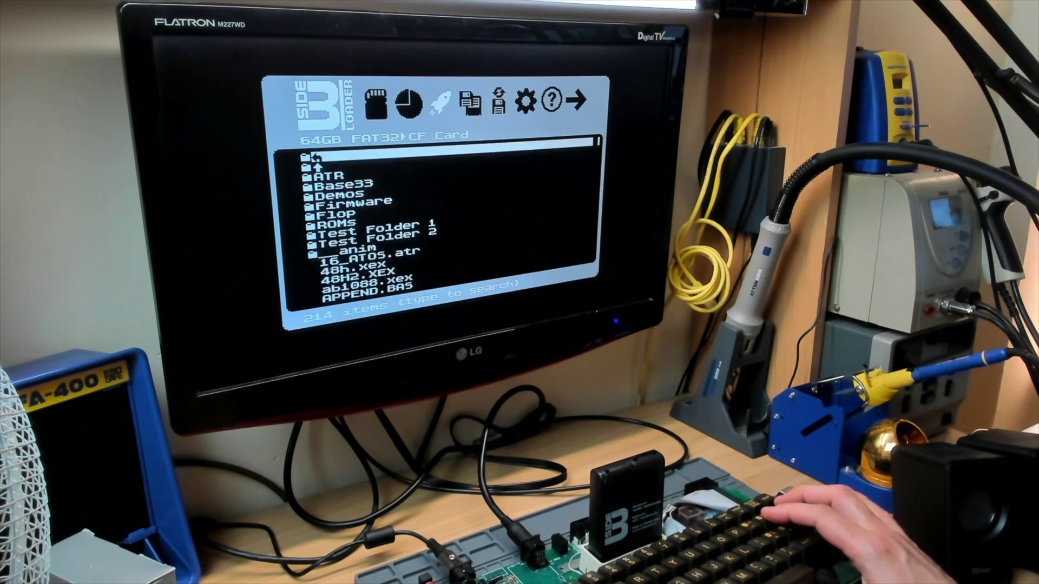
text(no)
key(Down)
key(Down)
key(Down)
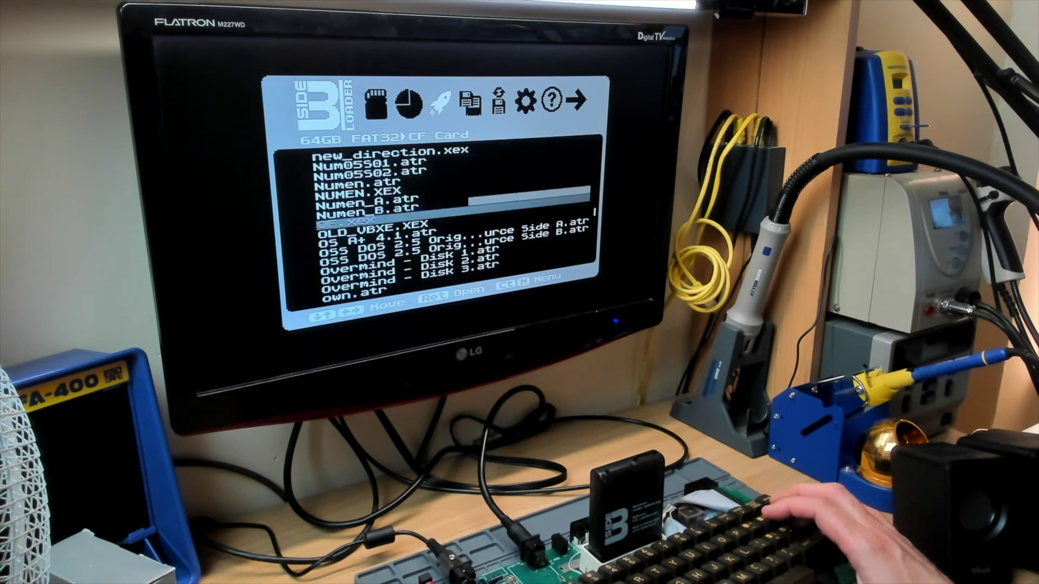
key(Return)
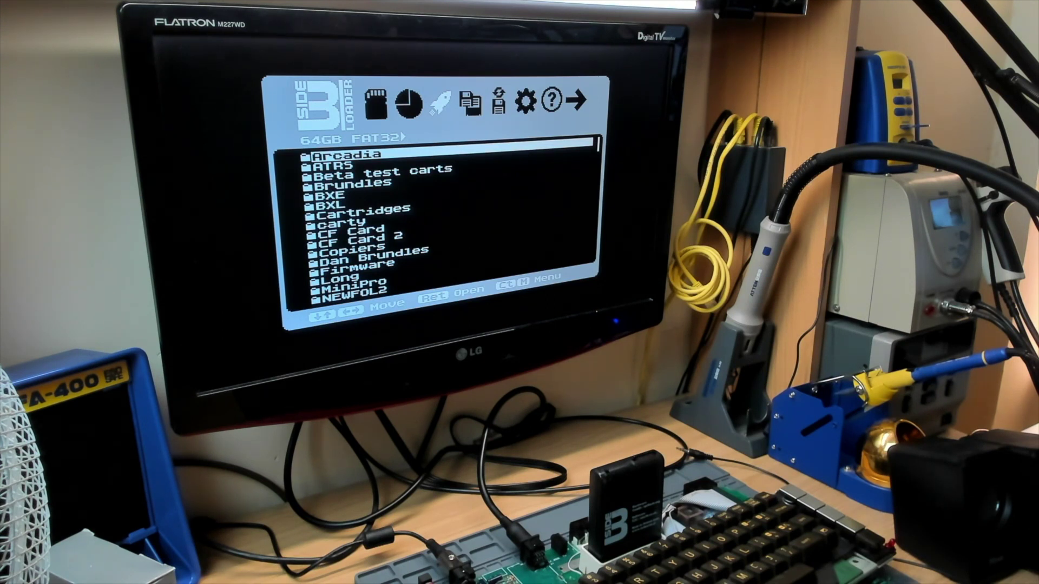
Open the OSS Carts folder and move down to the BASIC XE 4.2 files.
key(Down)
key(Down)
key(Down)
key(Down)
key(Down)
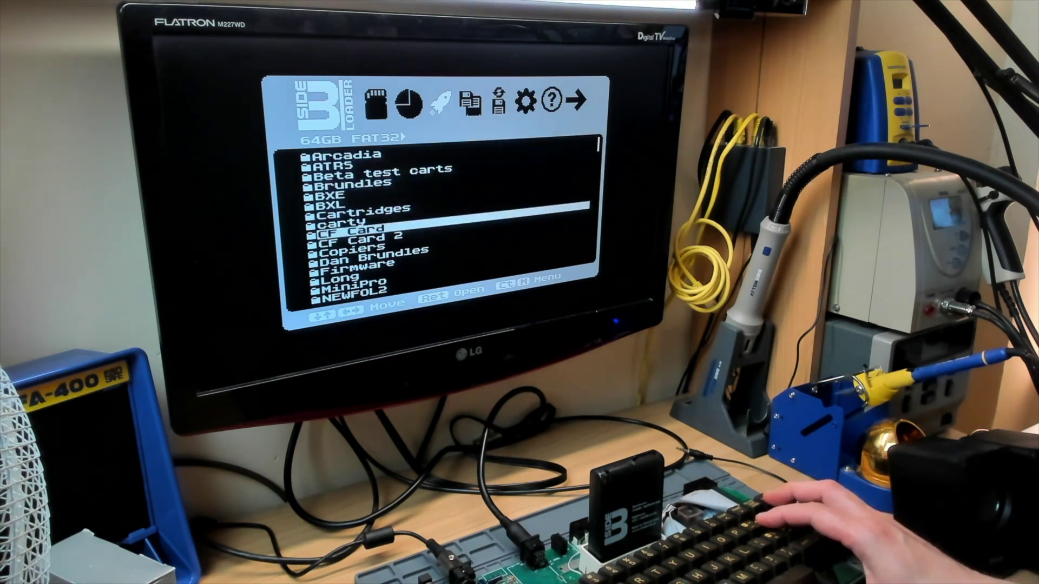
key(Down)
key(Down)
key(Down)
key(Down)
key(Down)
key(Down)
key(Down)
key(Down)
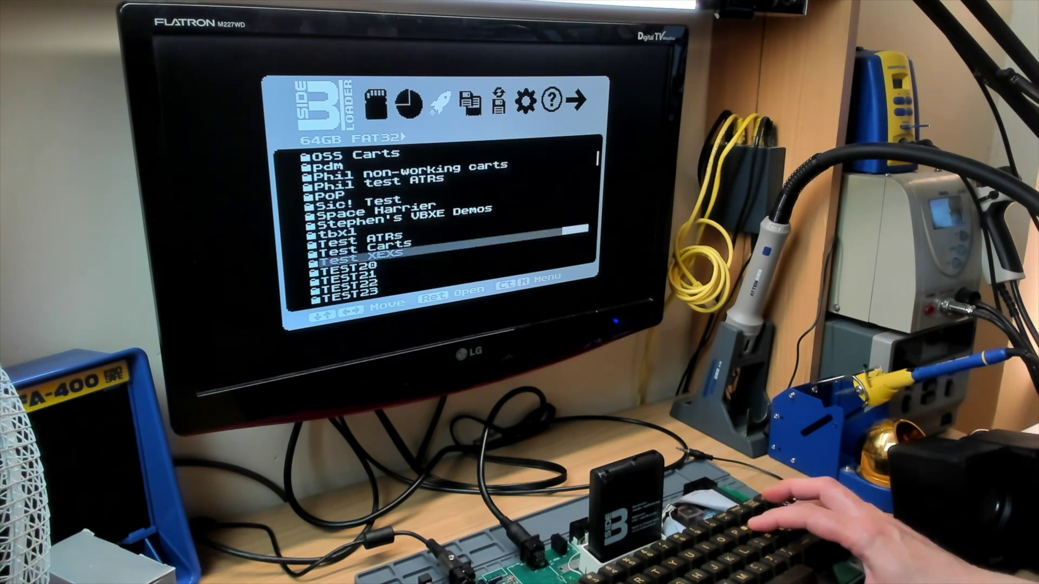
key(Up)
key(Up)
key(Up)
key(Up)
key(Up)
key(Up)
key(Return)
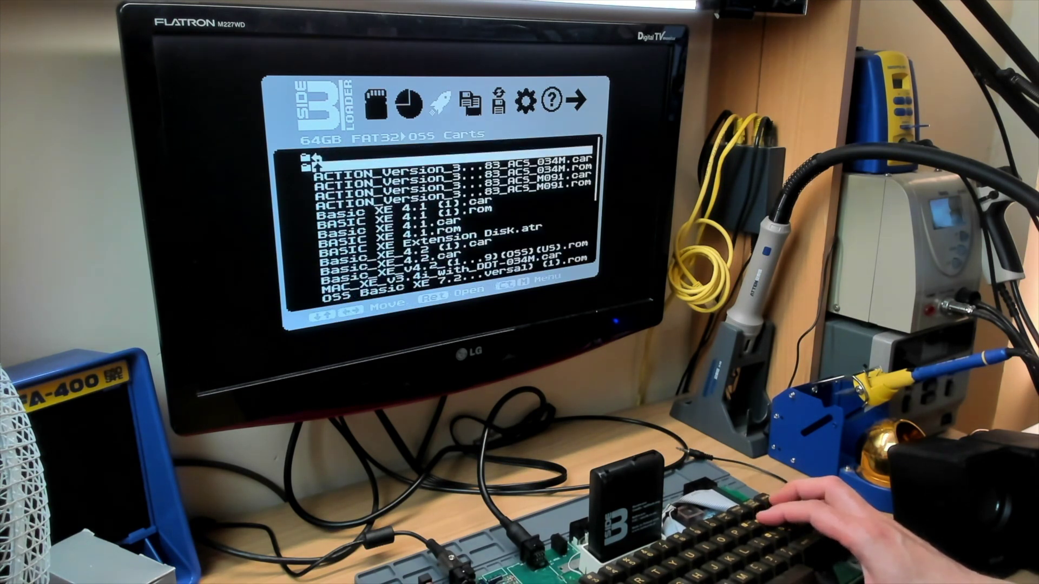
key(Down)
key(Down)
key(Down)
key(Down)
key(Down)
key(Down)
key(Down)
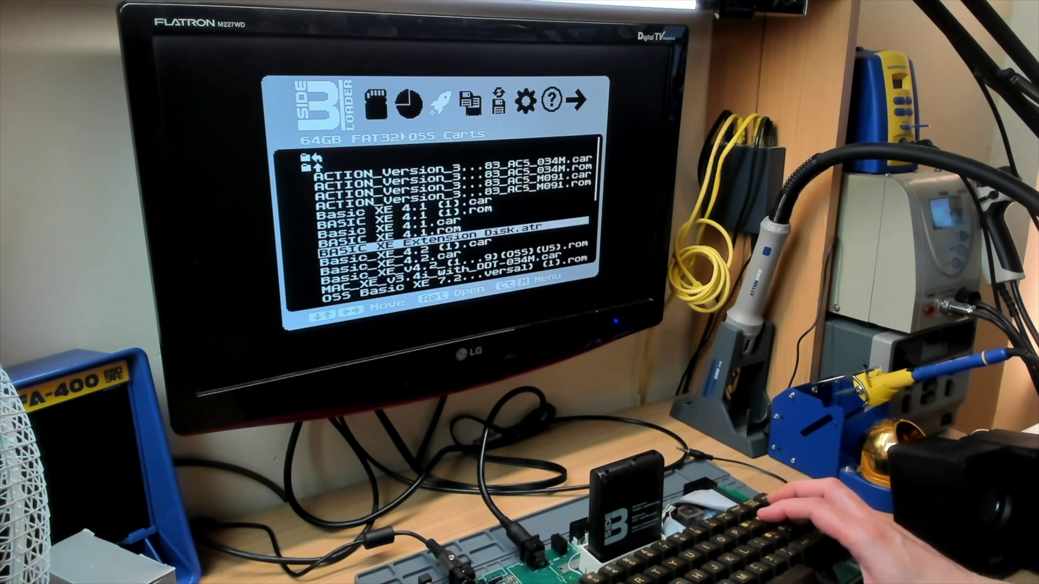